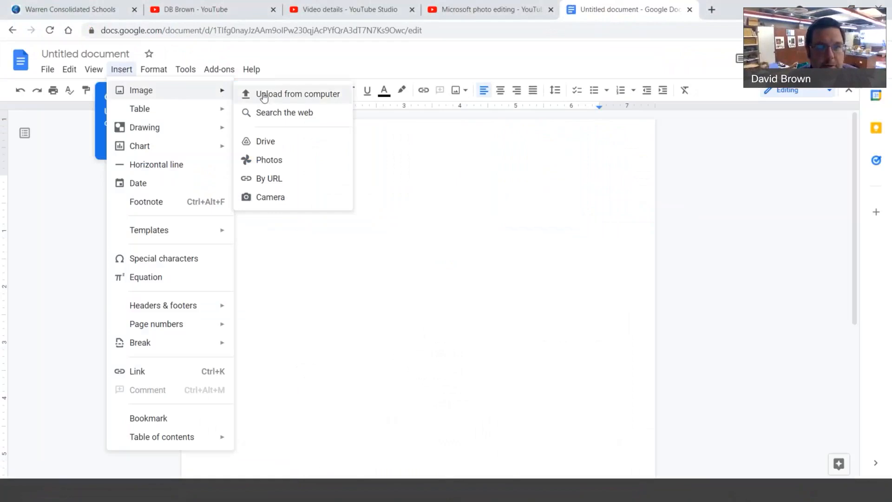
- Insert the baby photo from the computer into the blank document and dismiss the Citations tip
{"action": "left_click", "coordinate": [277, 96]}
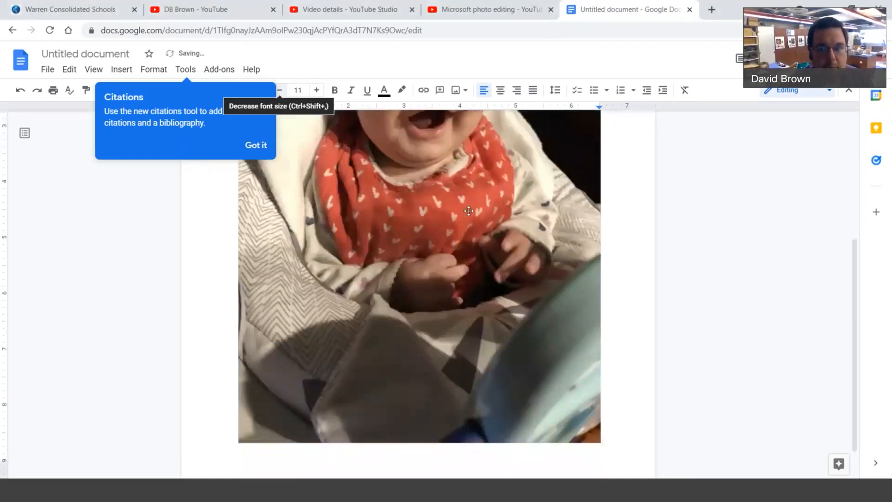
{"action": "left_click", "coordinate": [258, 149]}
{"action": "scroll", "coordinate": [231, 191], "scroll_direction": "up", "scroll_amount": 3}
{"action": "scroll", "coordinate": [230, 192], "scroll_direction": "down", "scroll_amount": 4}
{"action": "scroll", "coordinate": [231, 191], "scroll_direction": "up", "scroll_amount": 5}
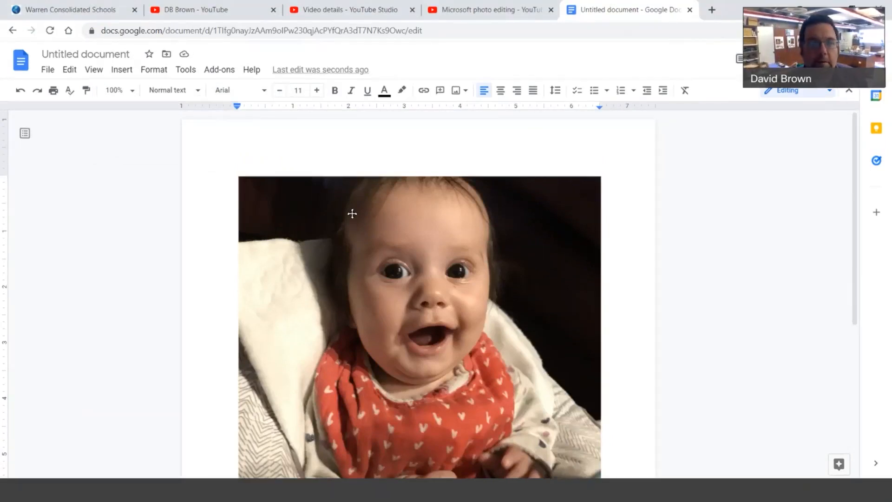
- Move the left indent to the page's left edge and reduce the top margin to zero so the photo sits in the corner
{"action": "left_click_drag", "start_coordinate": [238, 111], "coordinate": [170, 115]}
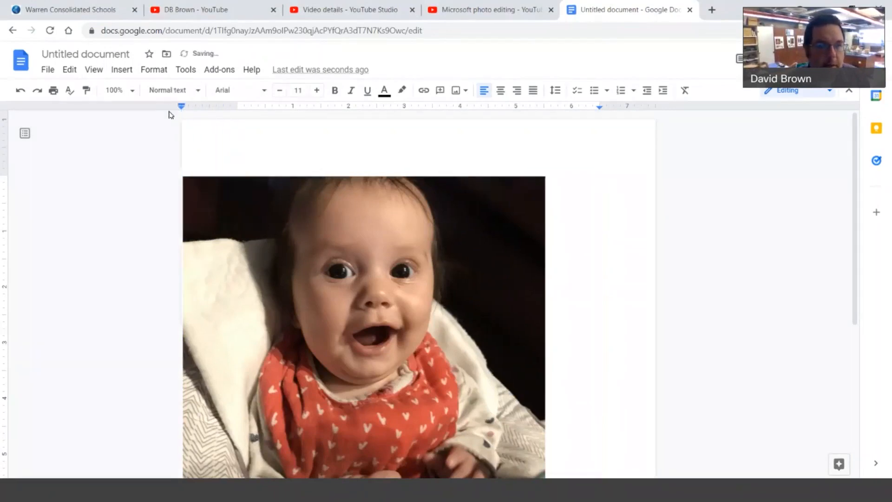
{"action": "left_click_drag", "start_coordinate": [3, 165], "coordinate": [8, 111]}
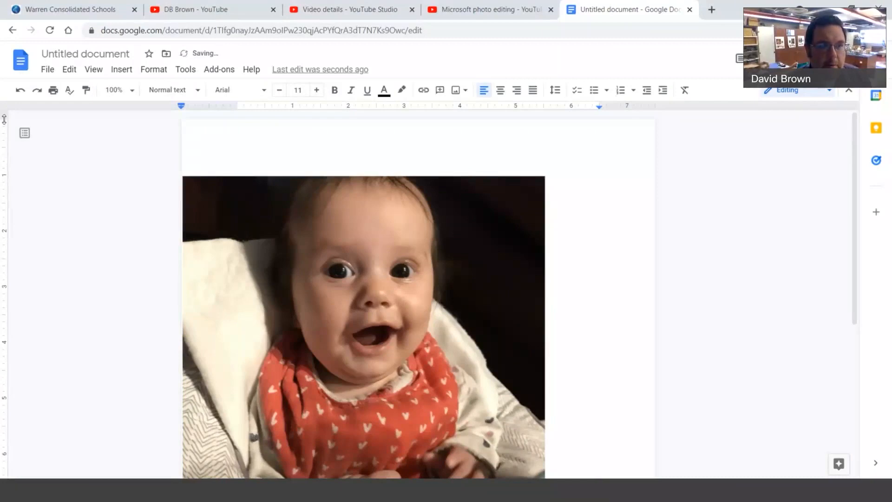
{"action": "left_click", "coordinate": [291, 223]}
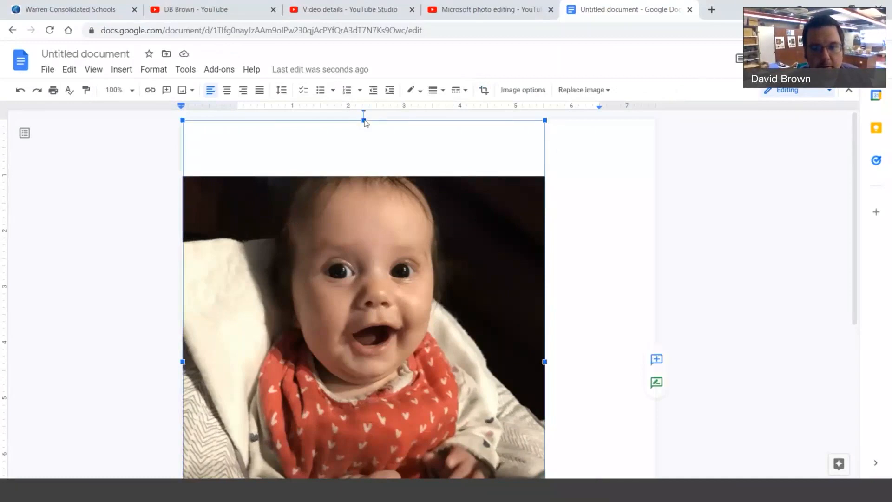
{"action": "left_click_drag", "start_coordinate": [363, 124], "coordinate": [363, 120]}
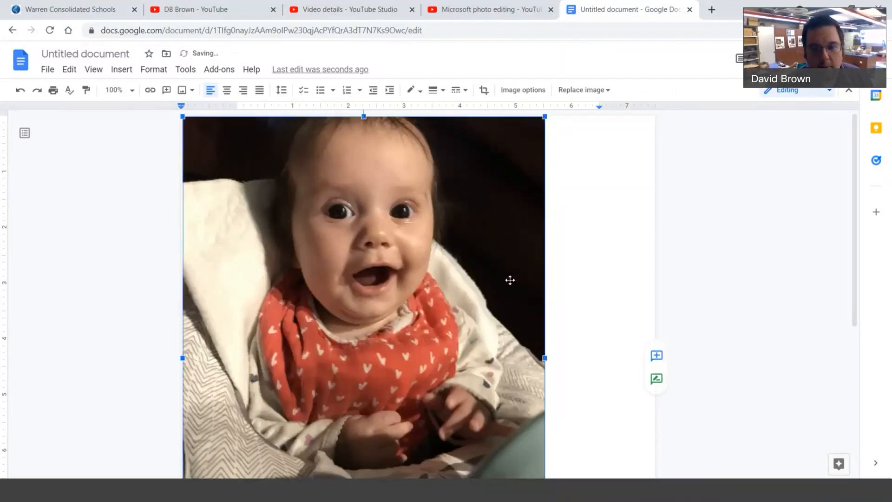
- Enlarge the photo from its lower-right corner until it fills the whole page, and deselect it
{"action": "scroll", "coordinate": [510, 279], "scroll_direction": "down", "scroll_amount": 4}
{"action": "scroll", "coordinate": [553, 390], "scroll_direction": "down", "scroll_amount": 2}
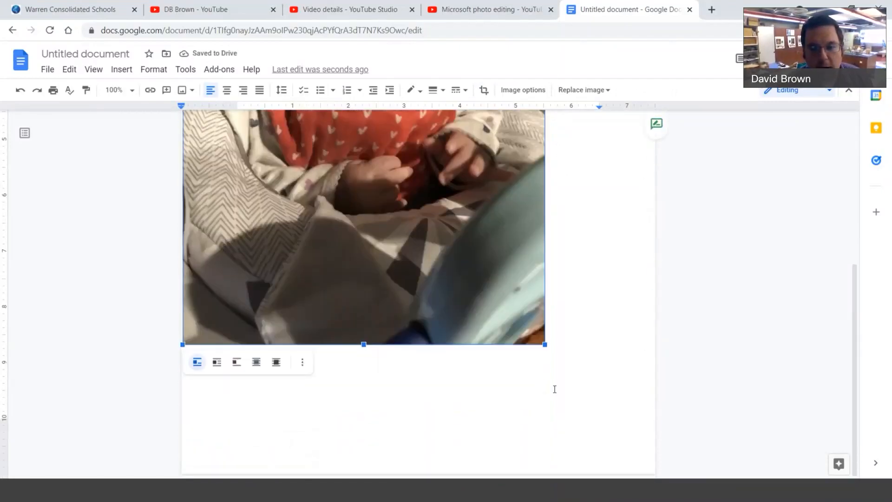
{"action": "left_click_drag", "start_coordinate": [545, 345], "coordinate": [663, 441]}
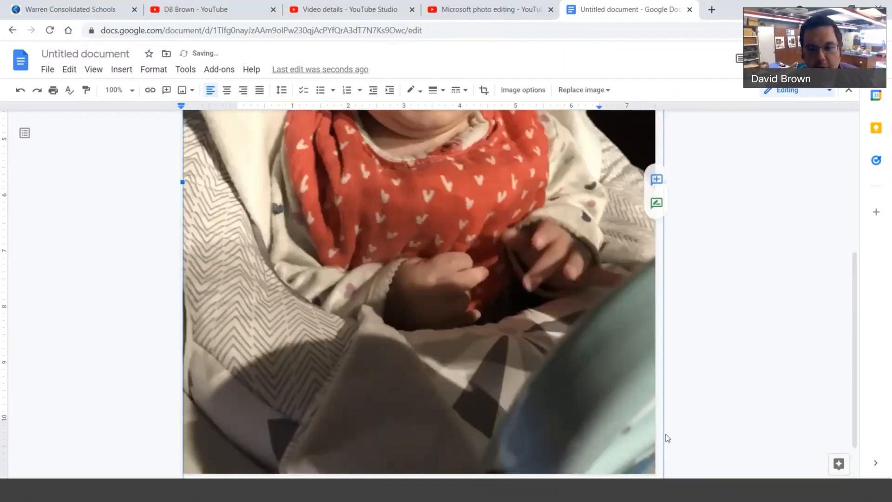
{"action": "scroll", "coordinate": [694, 377], "scroll_direction": "up", "scroll_amount": 5}
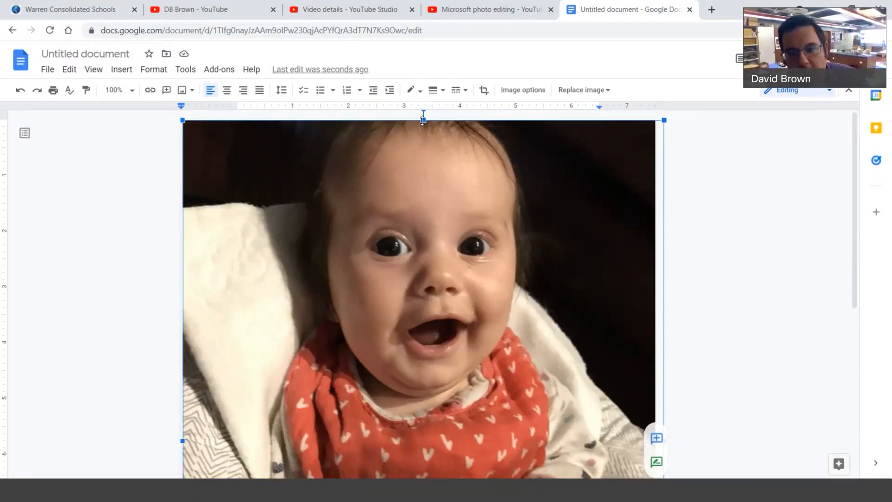
{"action": "left_click", "coordinate": [728, 186]}
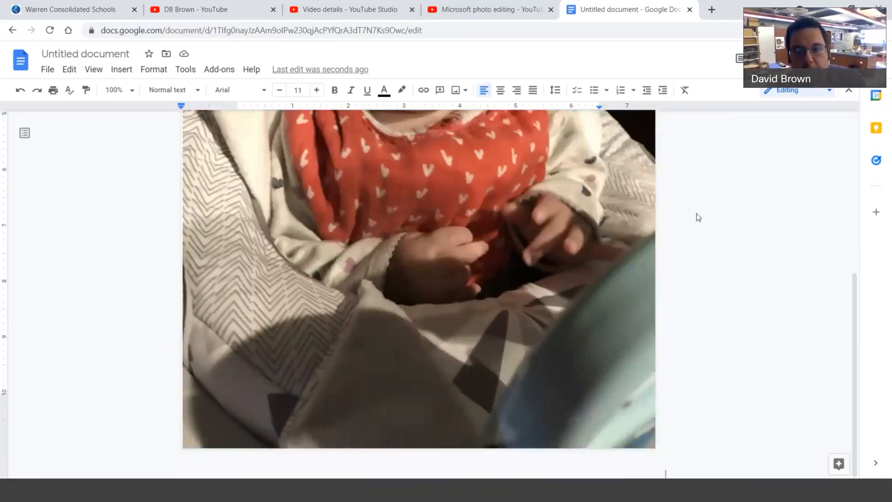
{"action": "scroll", "coordinate": [696, 215], "scroll_direction": "up", "scroll_amount": 5}
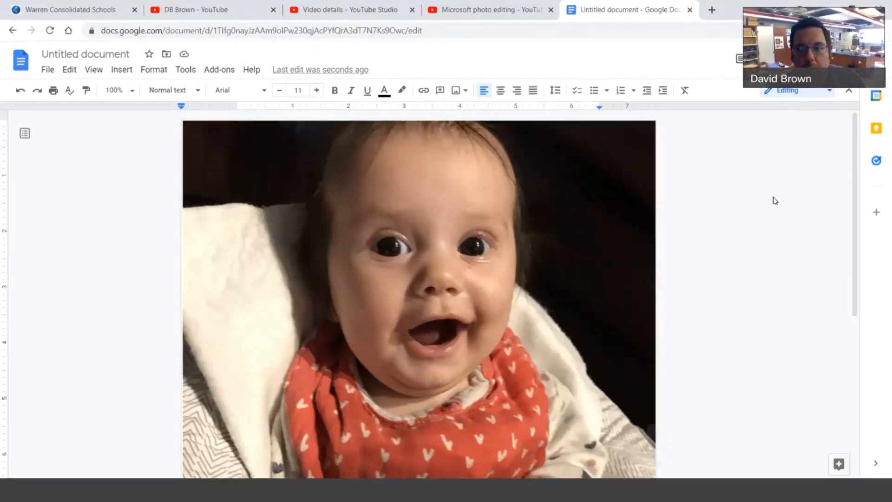
{"action": "scroll", "coordinate": [774, 200], "scroll_direction": "down", "scroll_amount": 3}
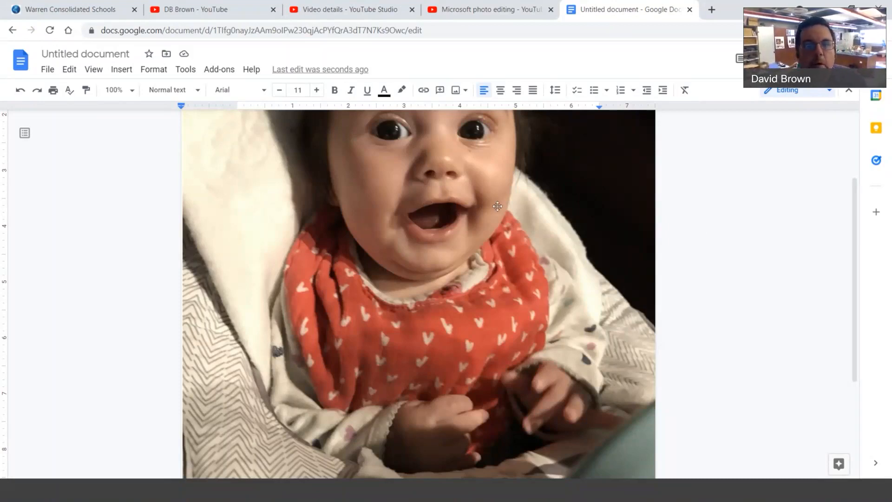
{"action": "scroll", "coordinate": [460, 205], "scroll_direction": "up", "scroll_amount": 3}
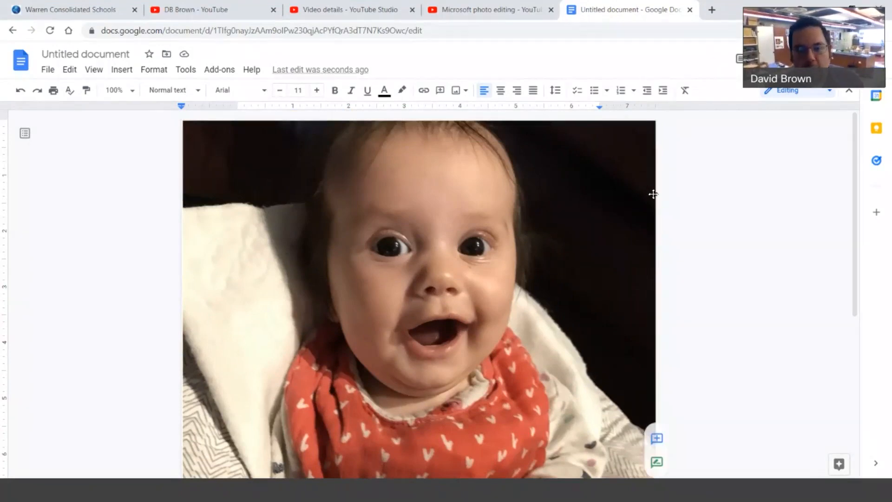
{"action": "scroll", "coordinate": [711, 197], "scroll_direction": "down", "scroll_amount": 1}
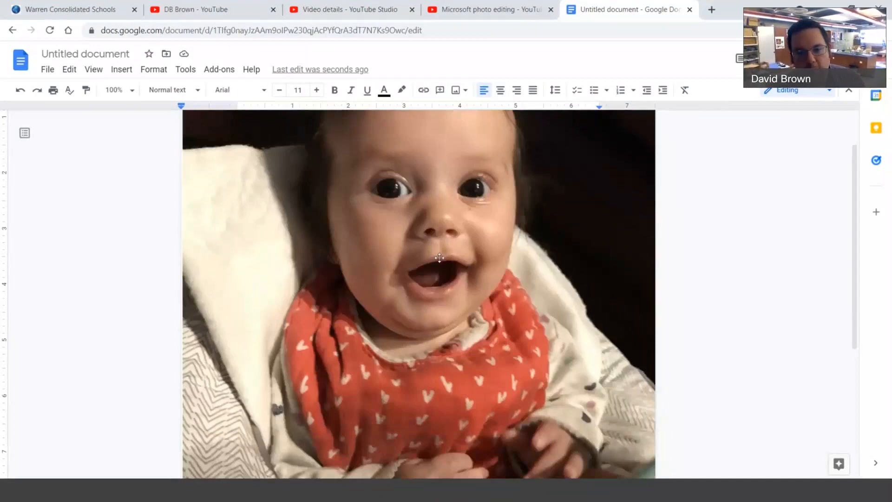
{"action": "scroll", "coordinate": [450, 228], "scroll_direction": "up", "scroll_amount": 1}
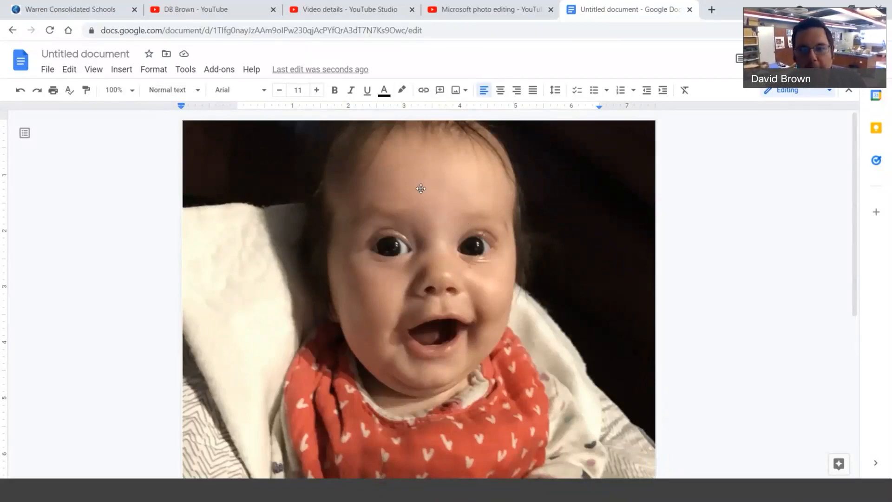
{"action": "scroll", "coordinate": [796, 223], "scroll_direction": "down", "scroll_amount": 1}
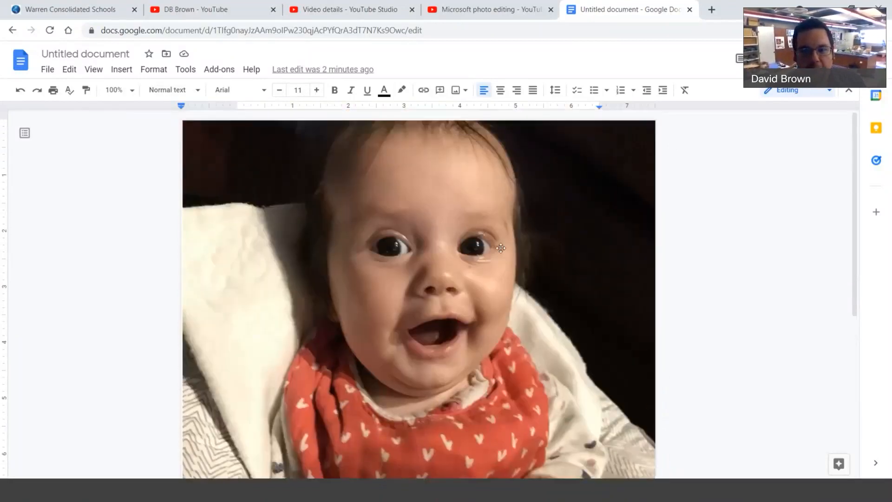
- Select the photo and open its image options
{"action": "left_click", "coordinate": [442, 217]}
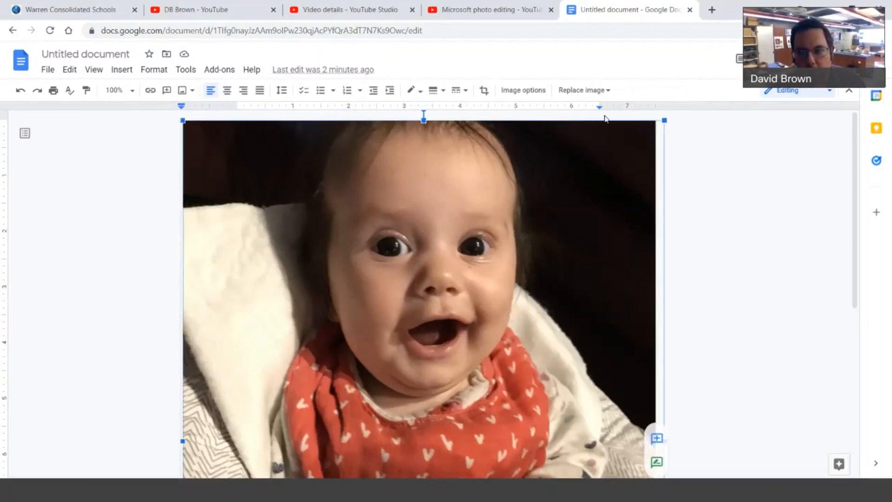
{"action": "right_click", "coordinate": [440, 301]}
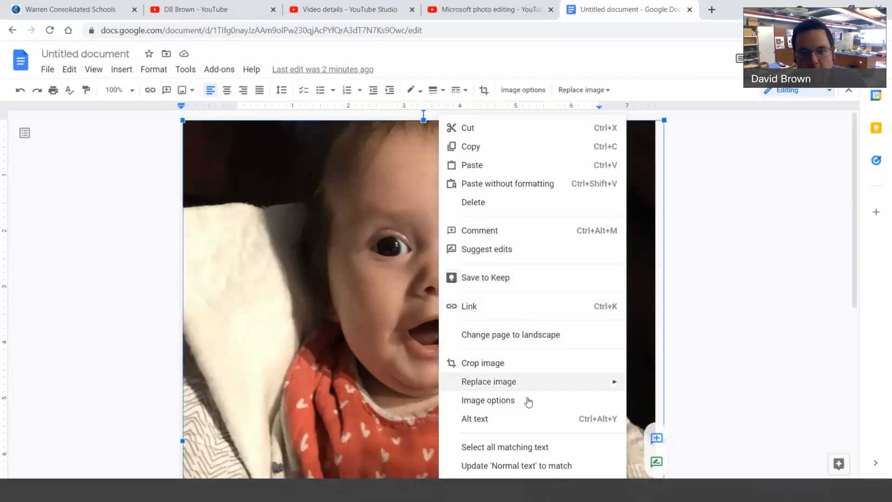
{"action": "left_click", "coordinate": [295, 287]}
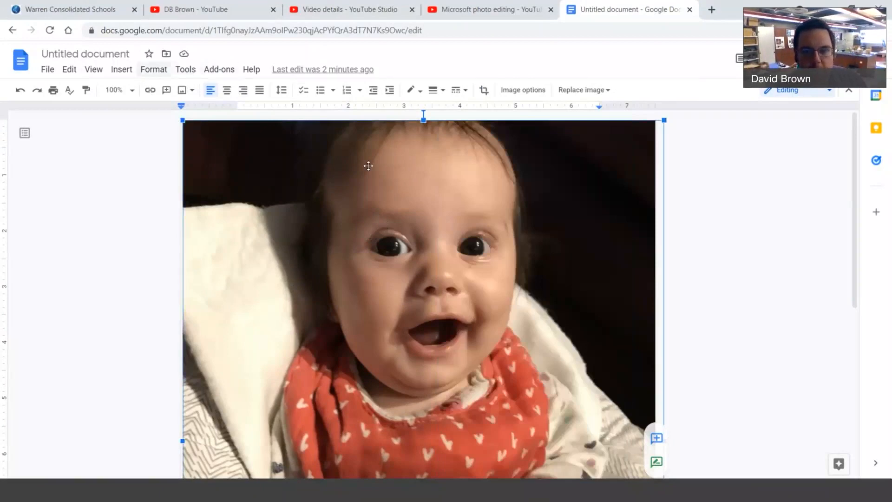
{"action": "right_click", "coordinate": [494, 246]}
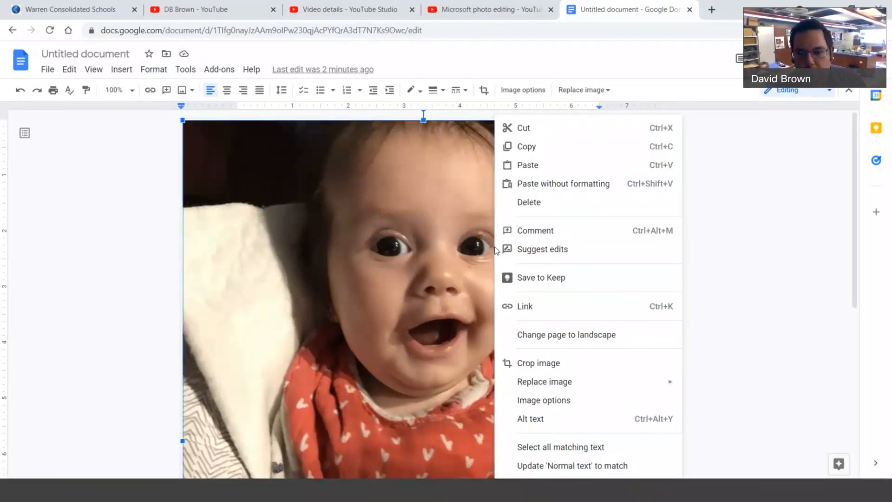
{"action": "left_click", "coordinate": [560, 401]}
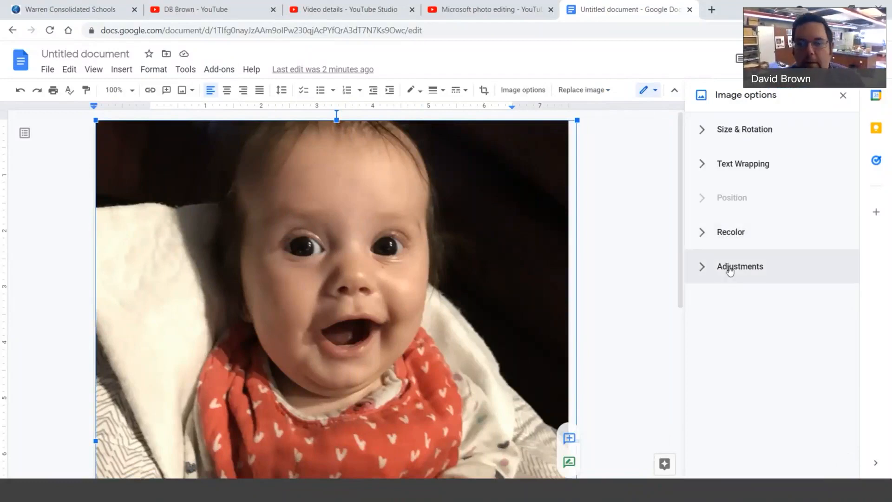
- Recolor the photo with the Grayscale preset
{"action": "left_click", "coordinate": [733, 235]}
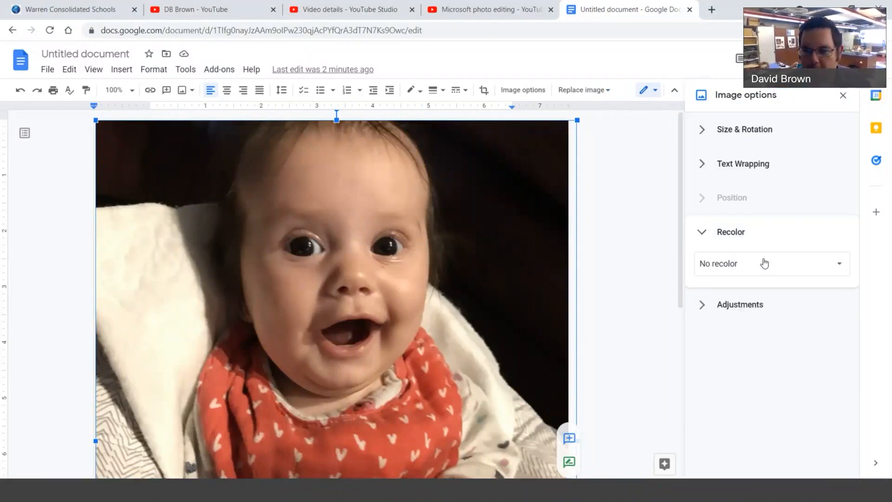
{"action": "left_click", "coordinate": [840, 265]}
{"action": "scroll", "coordinate": [807, 319], "scroll_direction": "down", "scroll_amount": 4}
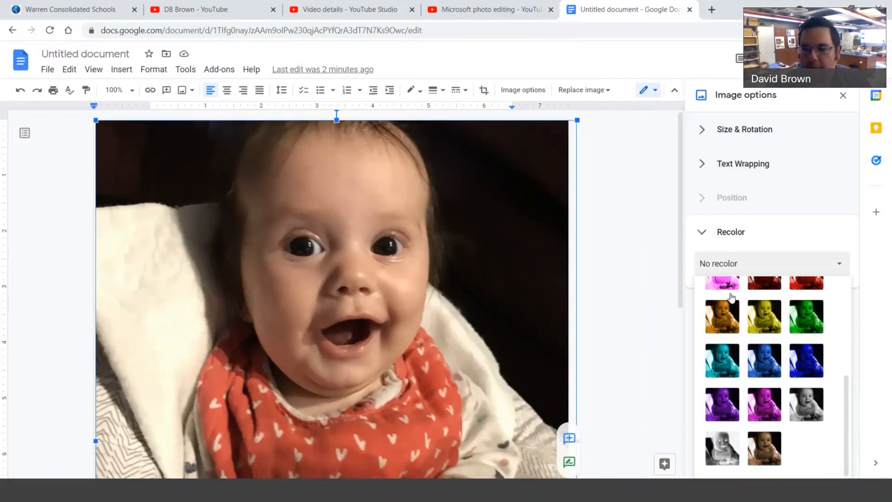
{"action": "left_click", "coordinate": [808, 402]}
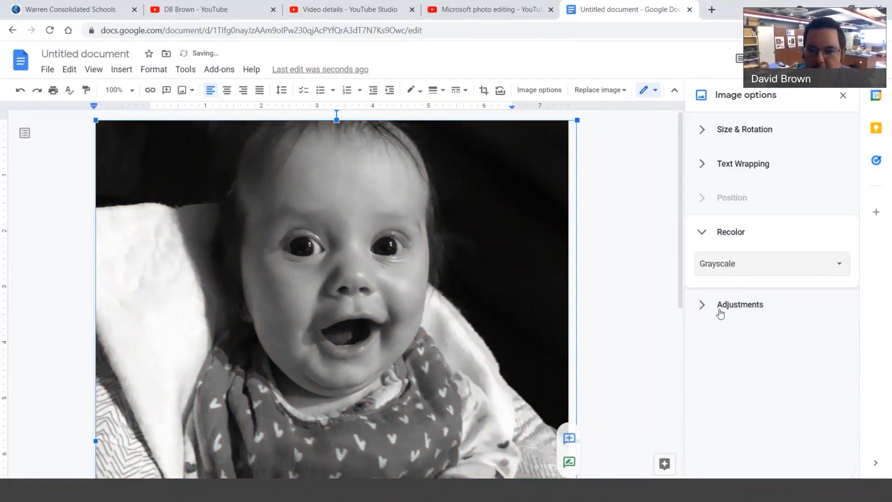
- Raise the photo's brightness moderately above the midpoint and set its contrast to +17%
{"action": "left_click", "coordinate": [740, 306]}
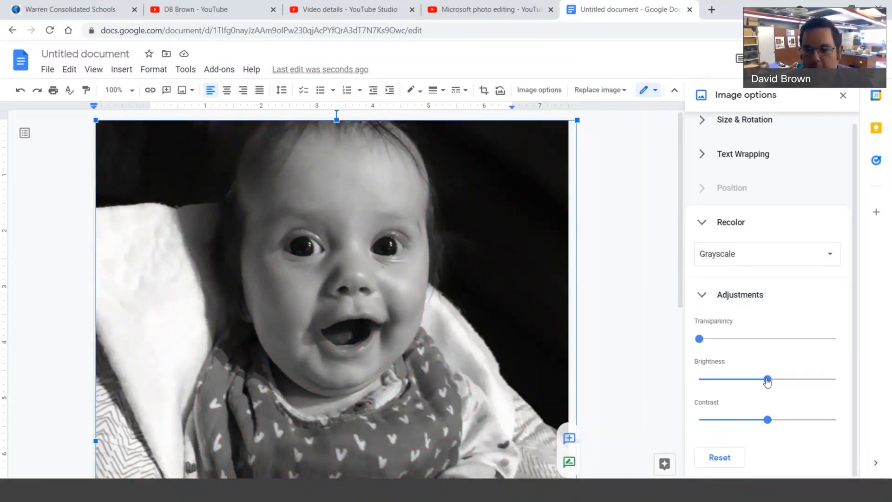
{"action": "left_click_drag", "start_coordinate": [772, 382], "coordinate": [785, 379]}
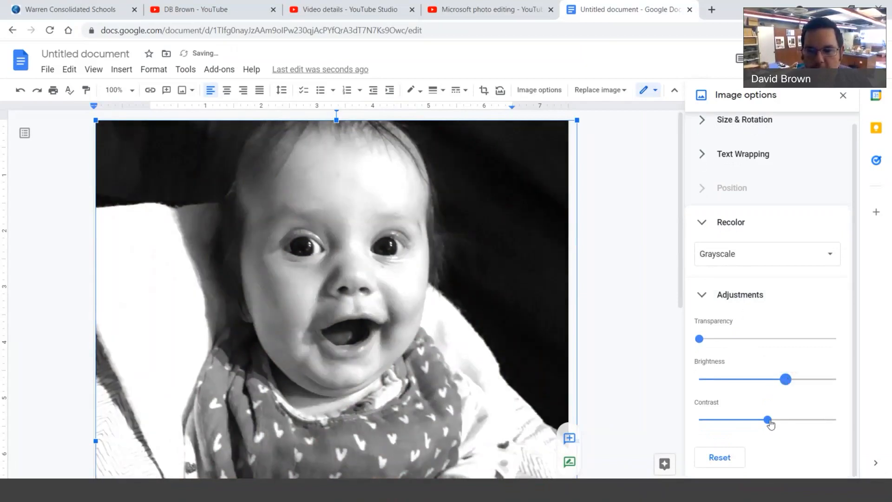
{"action": "left_click", "coordinate": [787, 420]}
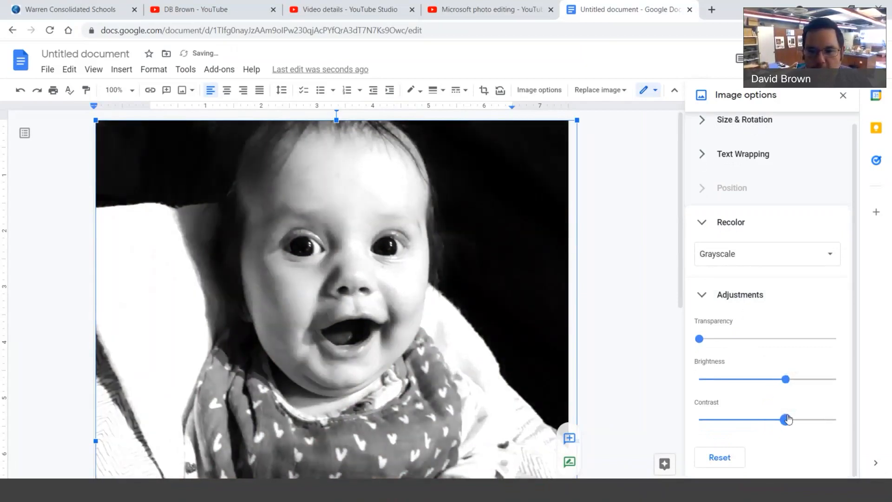
{"action": "left_click_drag", "start_coordinate": [787, 420], "coordinate": [779, 421]}
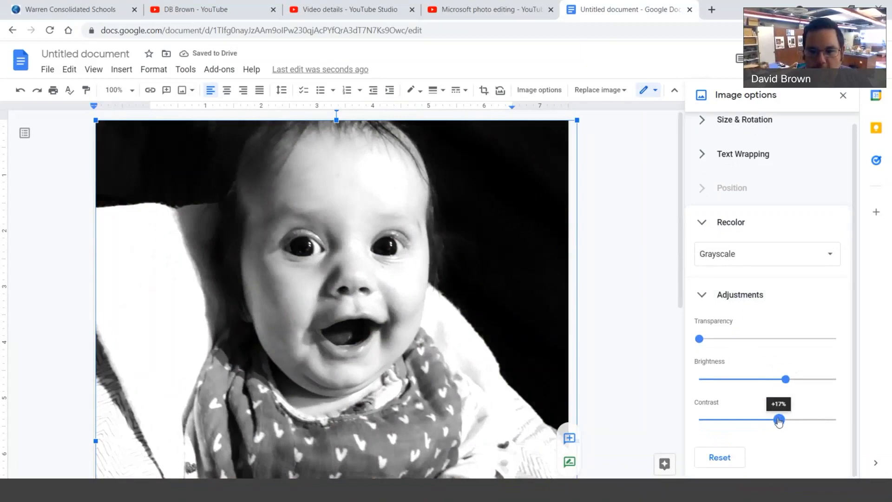
- Try very low and high contrast on the grayscale photo, settling on a contrast slightly above the midpoint
{"action": "left_click", "coordinate": [767, 420]}
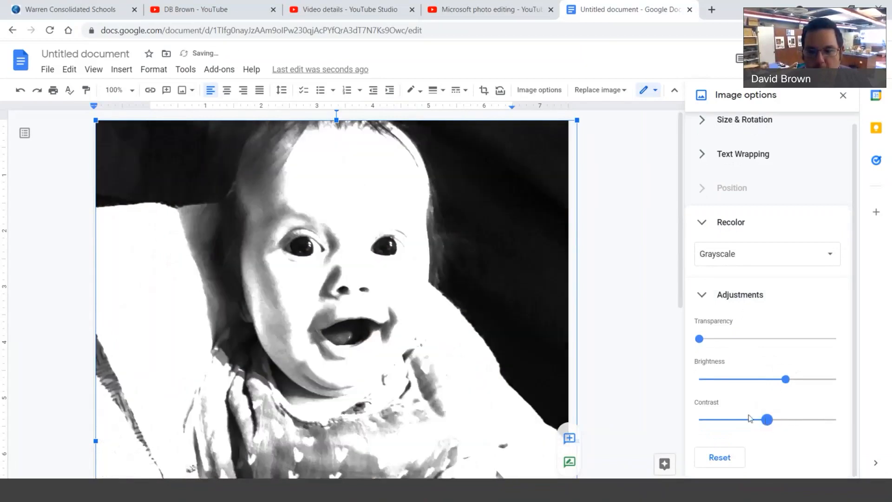
{"action": "left_click", "coordinate": [730, 421]}
{"action": "left_click_drag", "start_coordinate": [730, 421], "coordinate": [720, 421]}
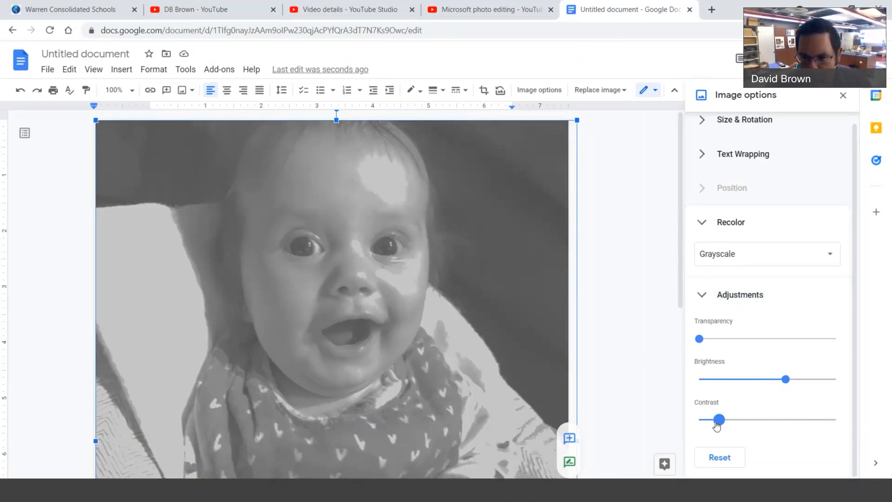
{"action": "left_click_drag", "start_coordinate": [718, 421], "coordinate": [801, 420]}
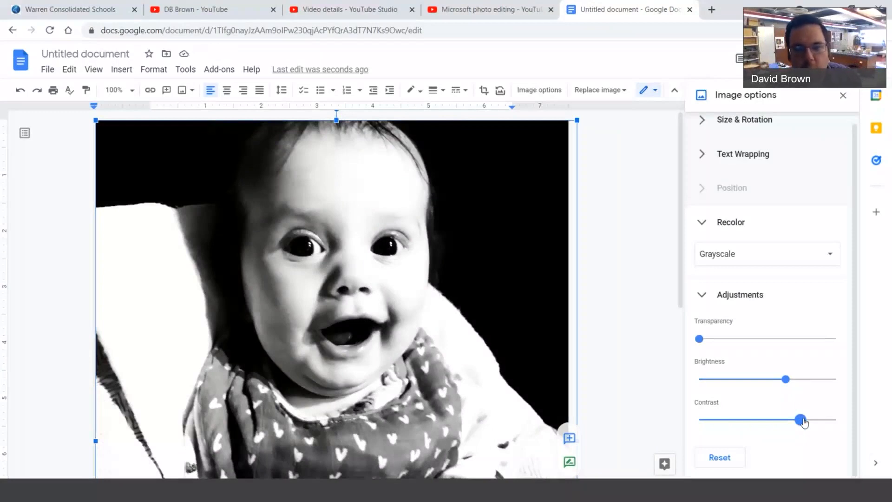
{"action": "left_click_drag", "start_coordinate": [800, 423], "coordinate": [778, 421]}
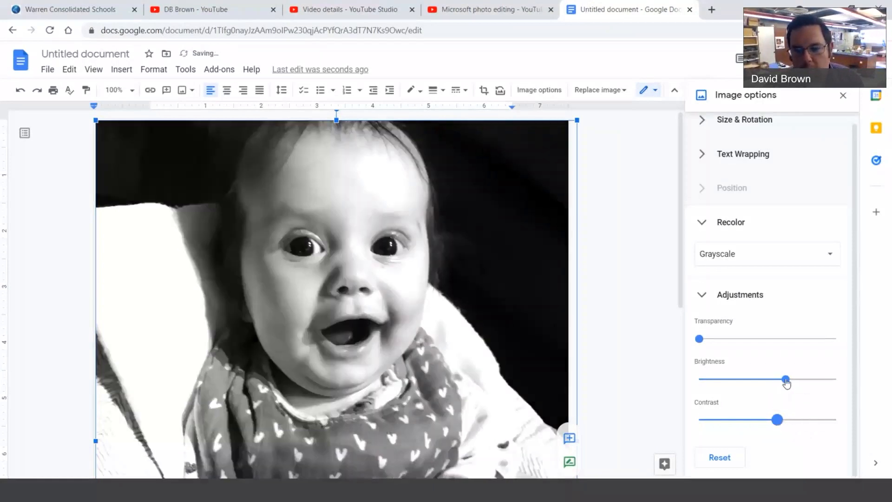
- Try a much higher brightness, reduce it to moderately above the midpoint, and deselect the photo
{"action": "left_click", "coordinate": [804, 380]}
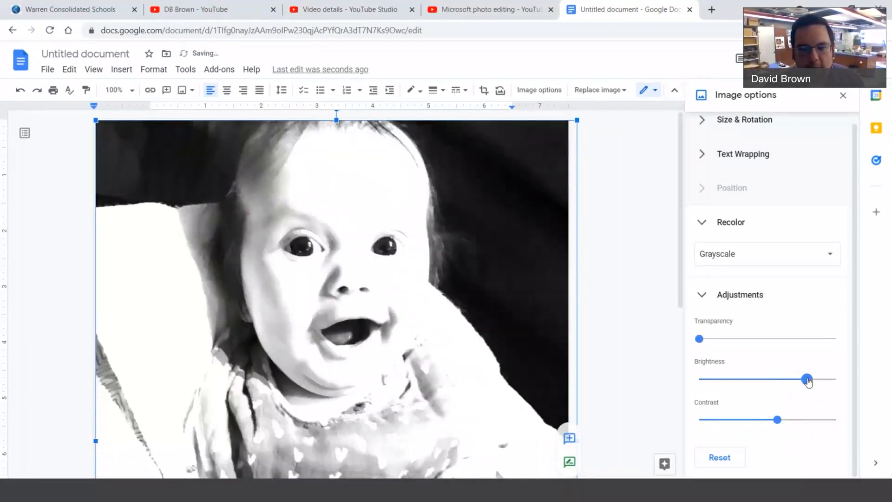
{"action": "left_click_drag", "start_coordinate": [804, 380], "coordinate": [790, 379]}
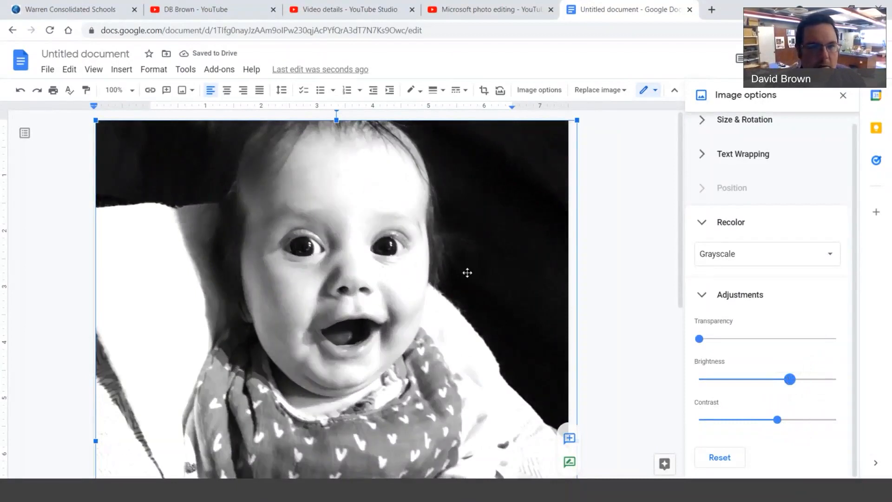
{"action": "left_click", "coordinate": [648, 331]}
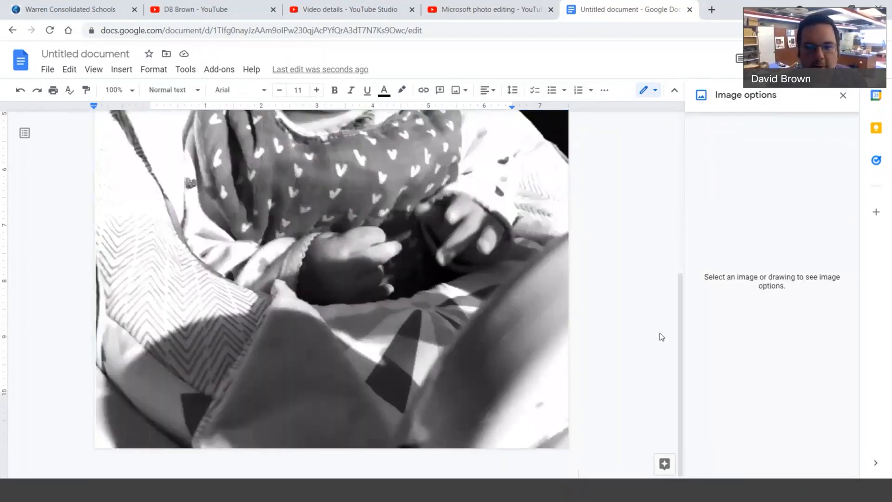
{"action": "scroll", "coordinate": [660, 333], "scroll_direction": "up", "scroll_amount": 5}
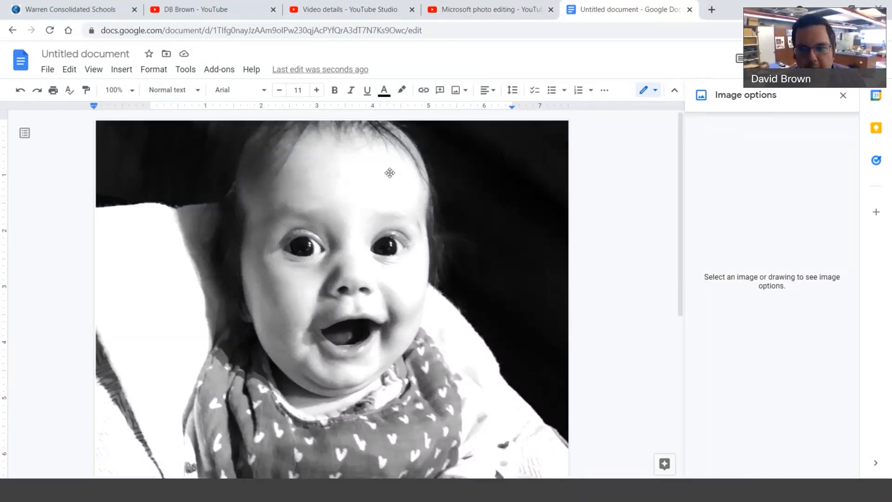
{"action": "scroll", "coordinate": [596, 205], "scroll_direction": "down", "scroll_amount": 4}
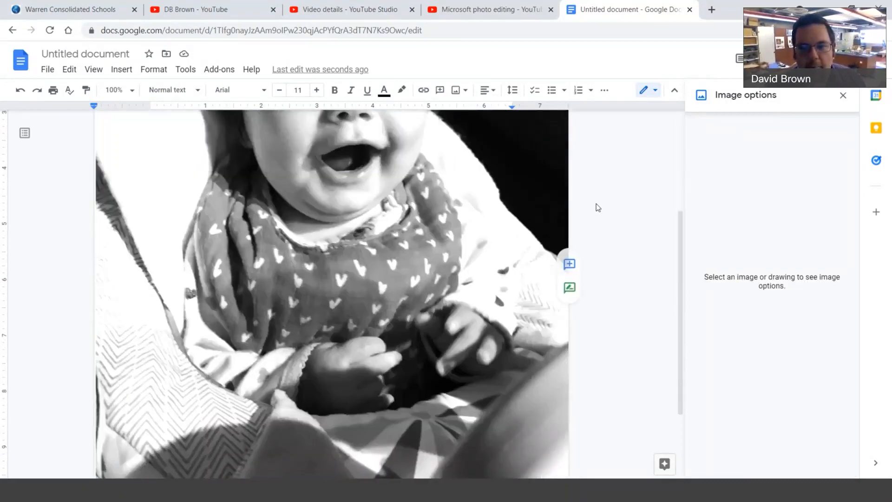
{"action": "scroll", "coordinate": [596, 204], "scroll_direction": "up", "scroll_amount": 4}
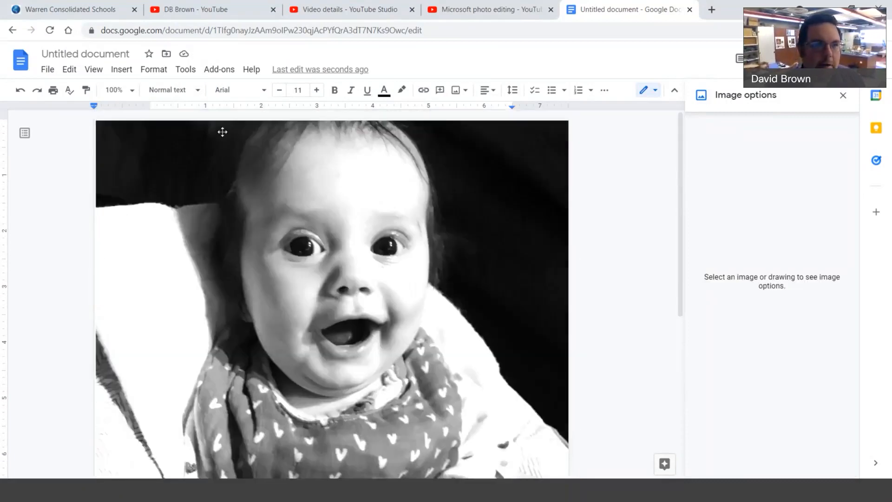
{"action": "left_click", "coordinate": [47, 70]}
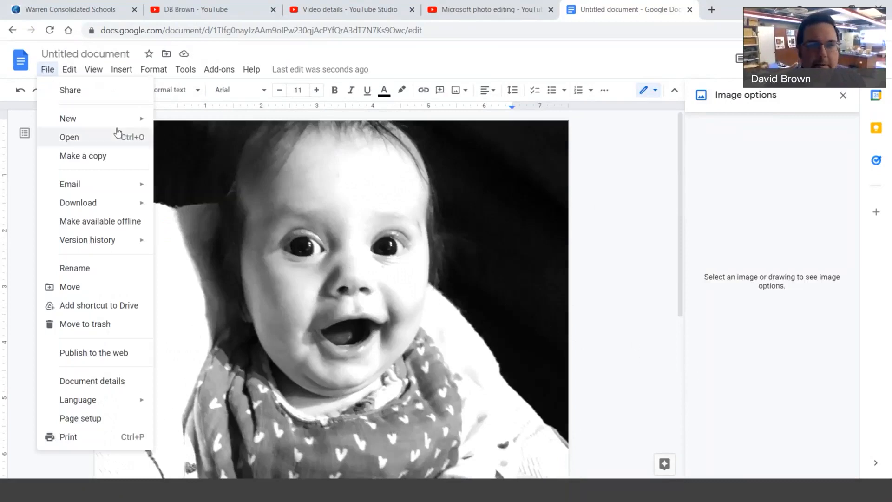
{"action": "scroll", "coordinate": [622, 225], "scroll_direction": "down", "scroll_amount": 6}
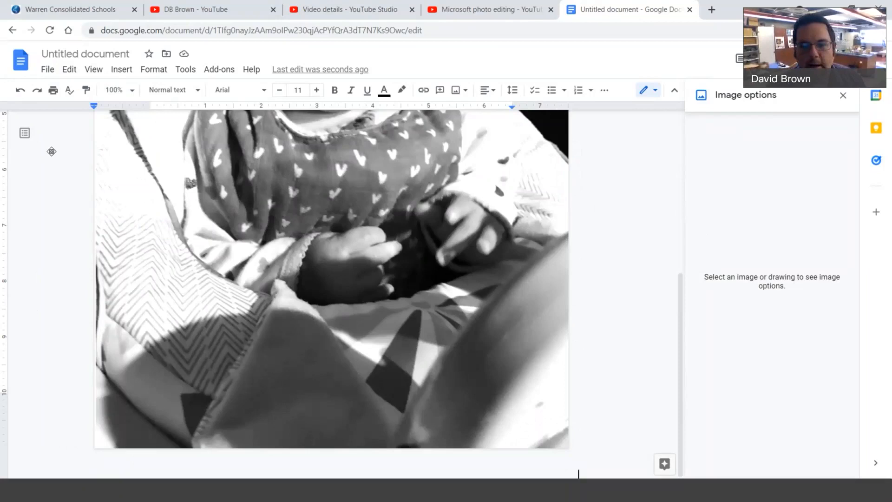
- Preview the document's printout to check how the photo fills the page, and close the preview without printing
{"action": "left_click", "coordinate": [48, 70]}
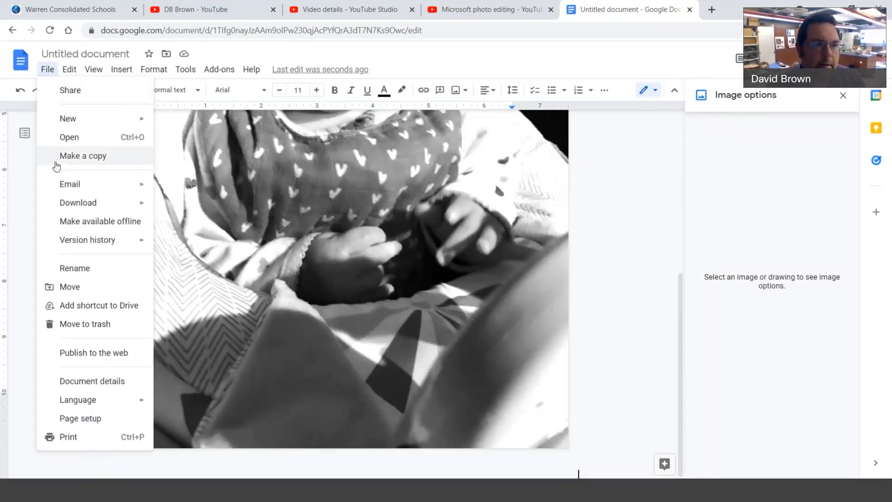
{"action": "mouse_move", "coordinate": [87, 184]}
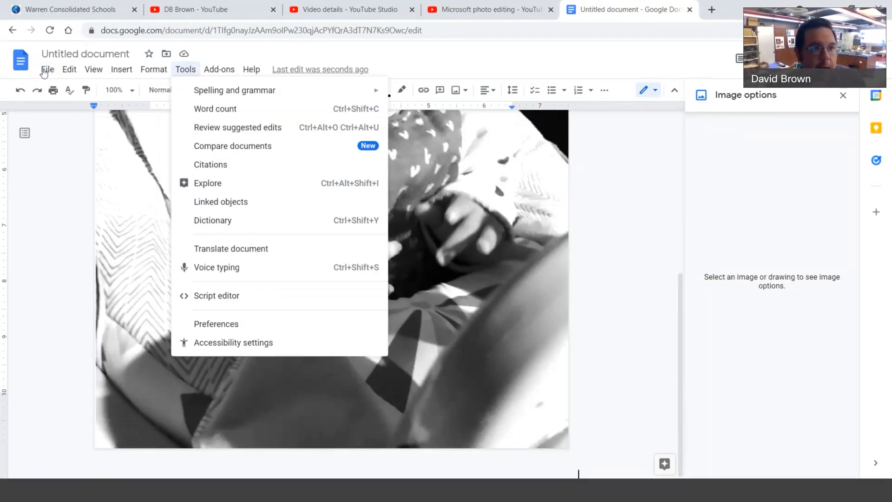
{"action": "mouse_move", "coordinate": [43, 73]}
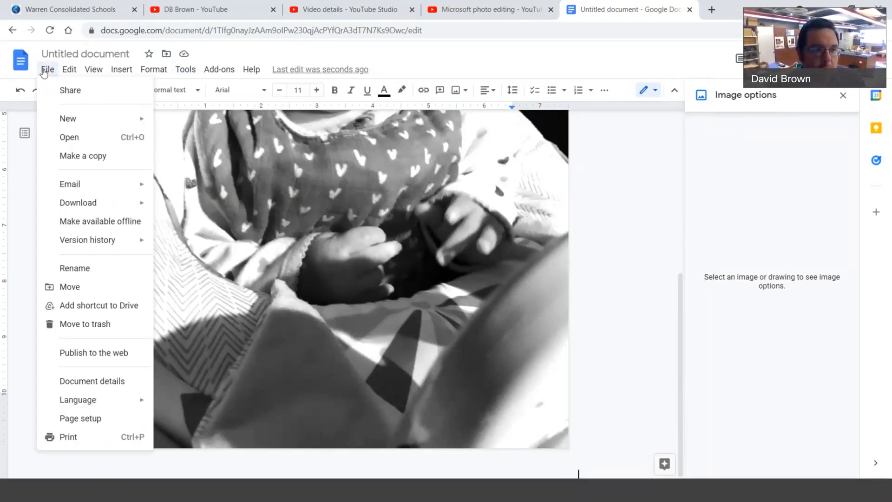
{"action": "left_click", "coordinate": [70, 437]}
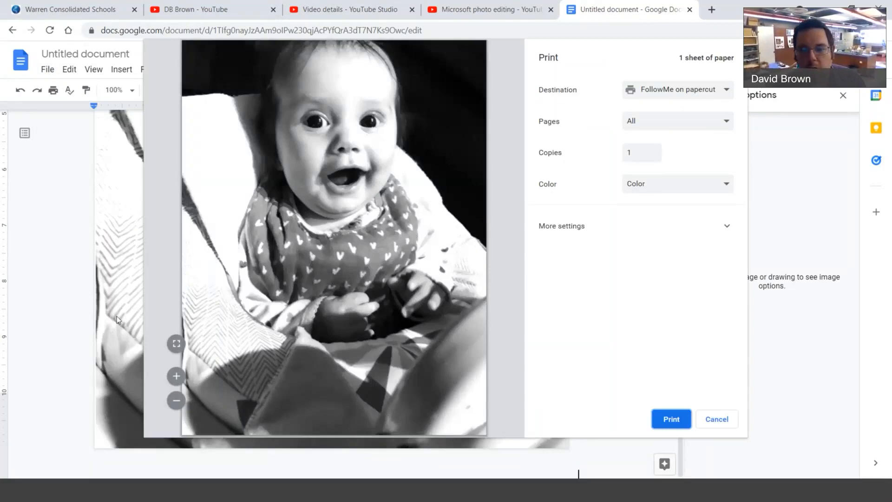
{"action": "left_click", "coordinate": [711, 419]}
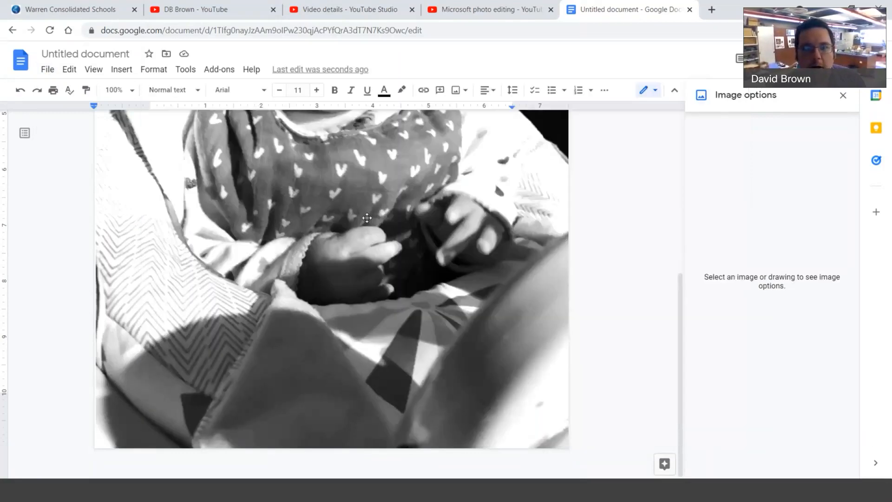
- Shrink the photo proportionally to about 7.3 inches wide, leaving white space beside and below it on the page
{"action": "scroll", "coordinate": [367, 217], "scroll_direction": "up", "scroll_amount": 6}
{"action": "left_click", "coordinate": [363, 225]}
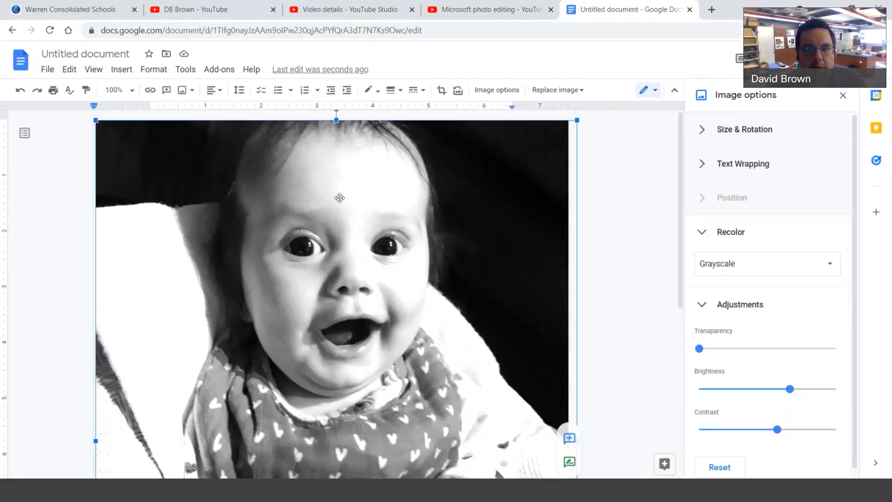
{"action": "left_click_drag", "start_coordinate": [577, 120], "coordinate": [549, 146]}
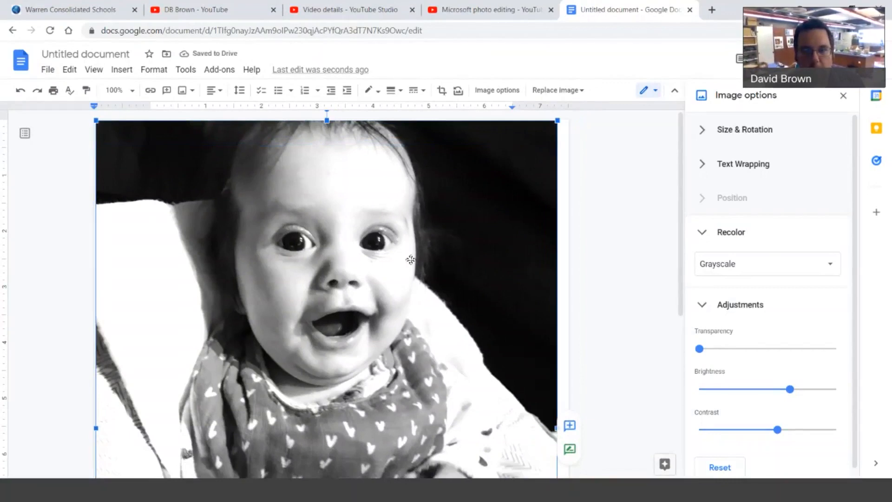
{"action": "scroll", "coordinate": [407, 261], "scroll_direction": "down", "scroll_amount": 6}
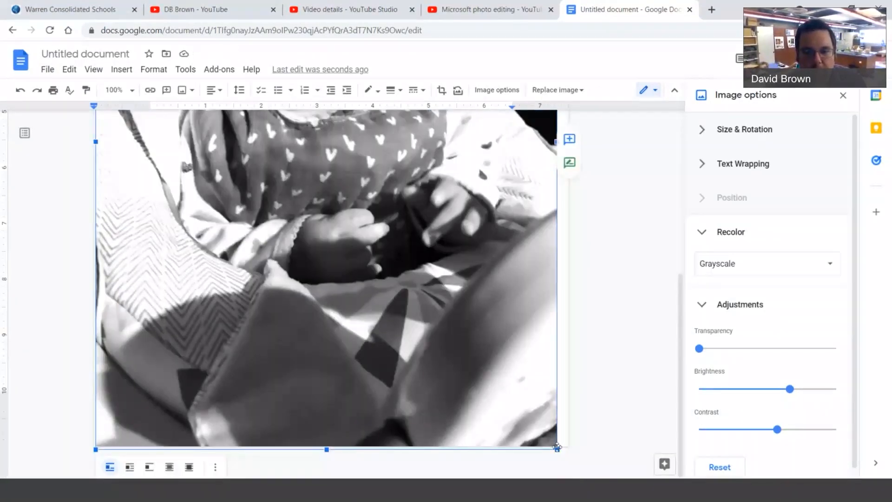
{"action": "left_click_drag", "start_coordinate": [558, 449], "coordinate": [344, 223]}
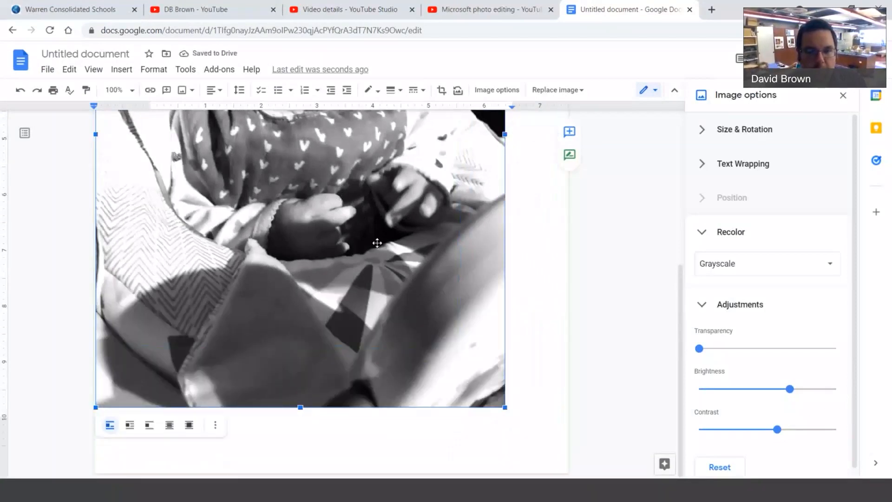
{"action": "scroll", "coordinate": [370, 243], "scroll_direction": "up", "scroll_amount": 5}
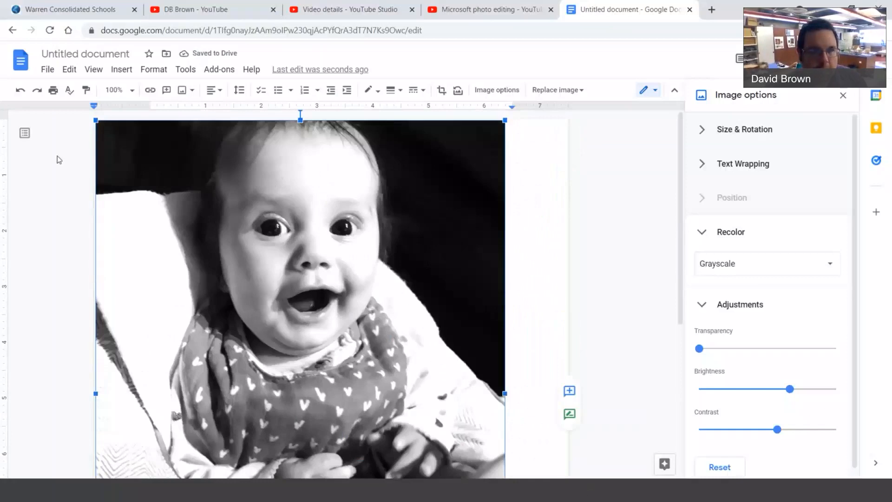
- Increase the page's top margin to about 0.6 inch and enlarge the photo proportionally to about 7.8 inches wide
{"action": "left_click_drag", "start_coordinate": [2, 122], "coordinate": [2, 153]}
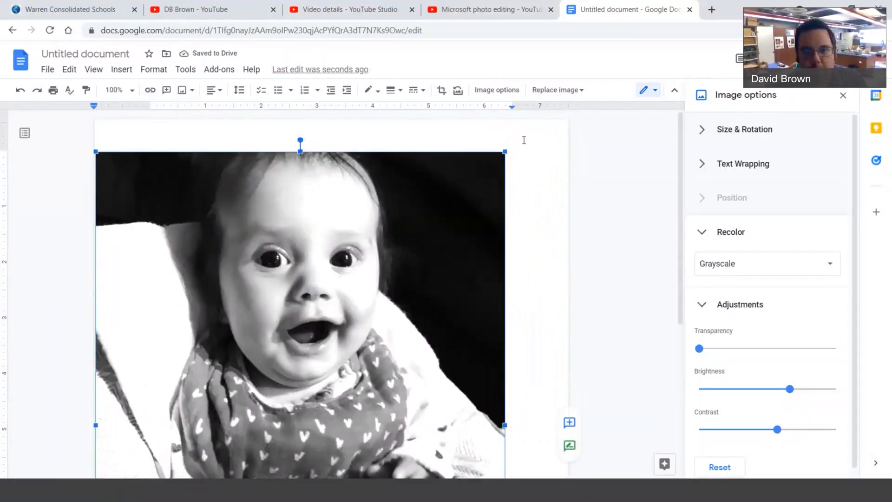
{"action": "left_click_drag", "start_coordinate": [505, 151], "coordinate": [532, 135]}
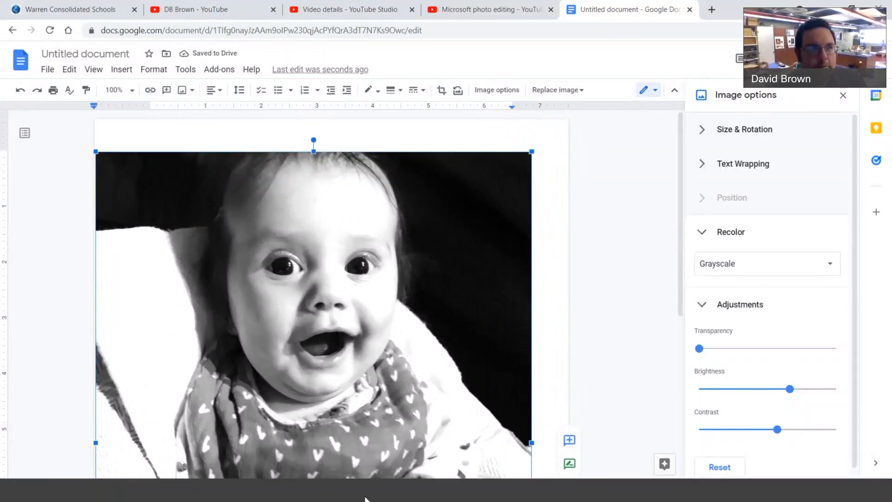
- Print one color copy of all pages to the FollowMe on papercut printer
{"action": "left_click", "coordinate": [47, 69]}
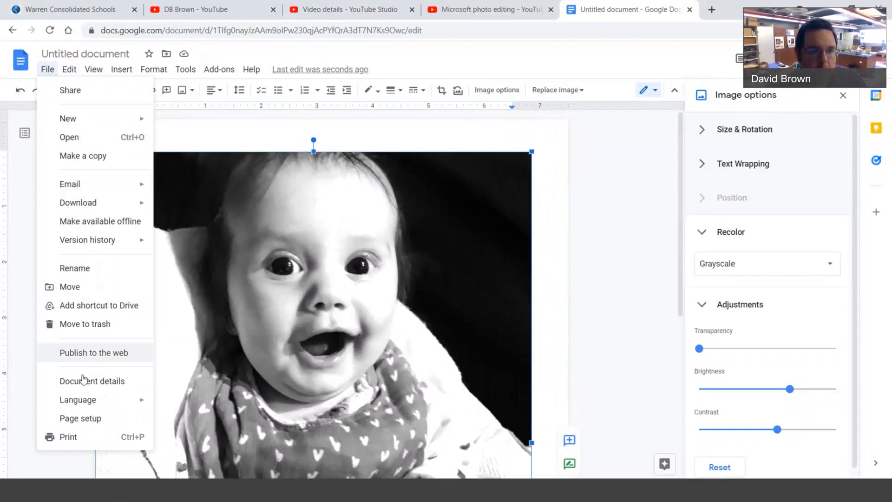
{"action": "left_click", "coordinate": [75, 437]}
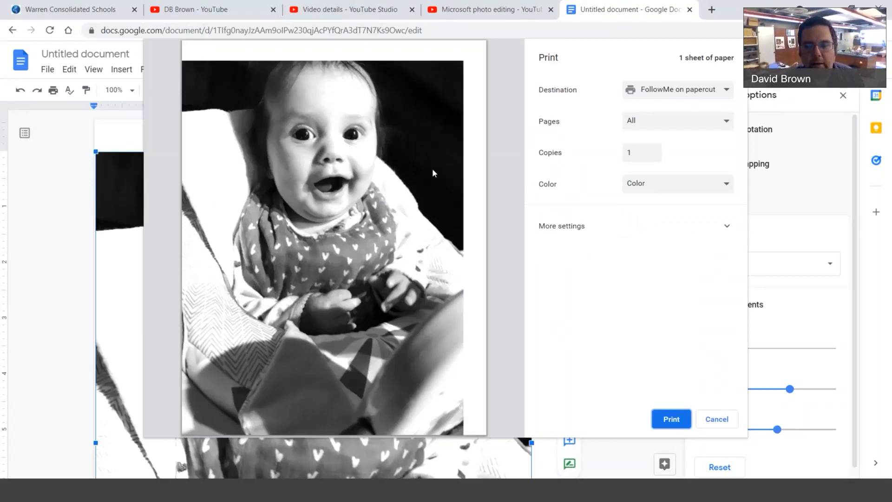
{"action": "left_click", "coordinate": [673, 420]}
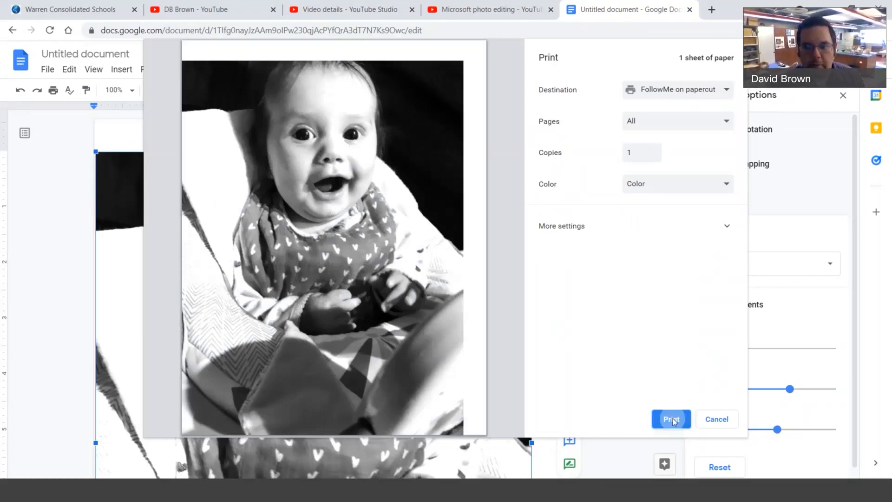